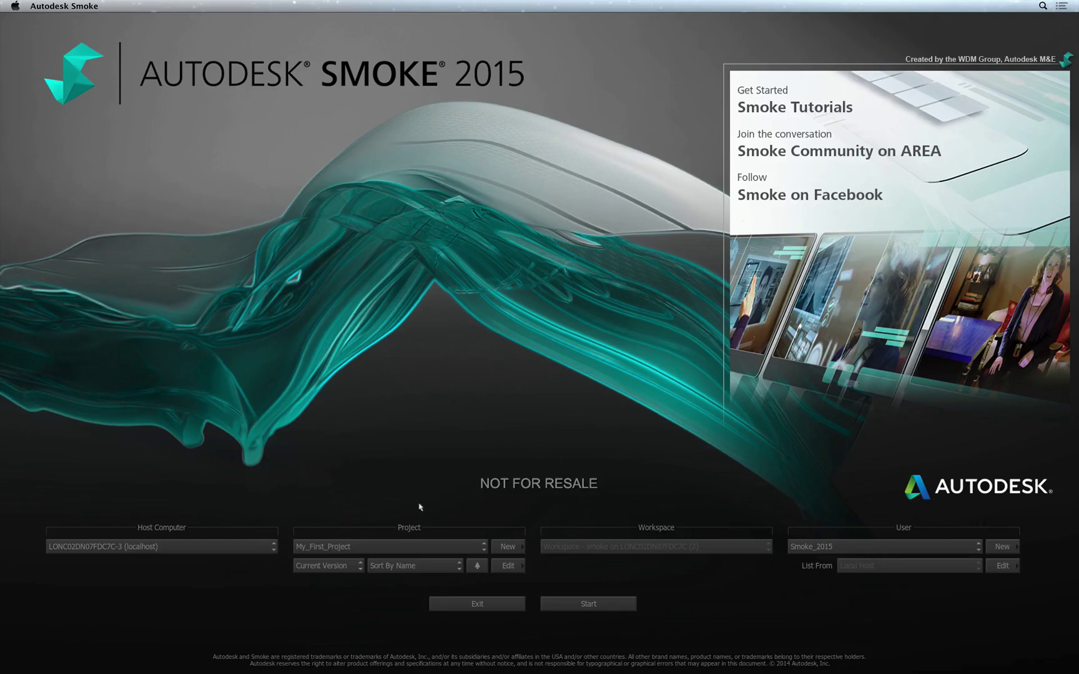
# Start a new project named Getting_Started_2015 on the AutodeskMediaStorage volume
pyautogui.click(507, 547)
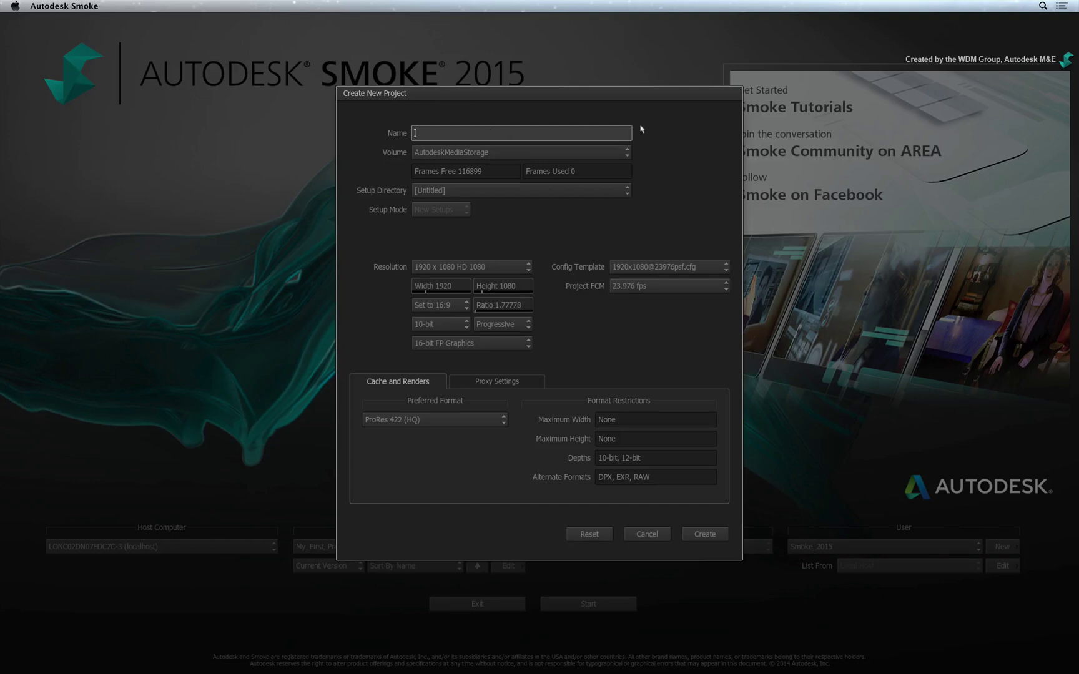
pyautogui.write('Getting_Started_2015')
pyautogui.press('Return')
pyautogui.click(626, 153)
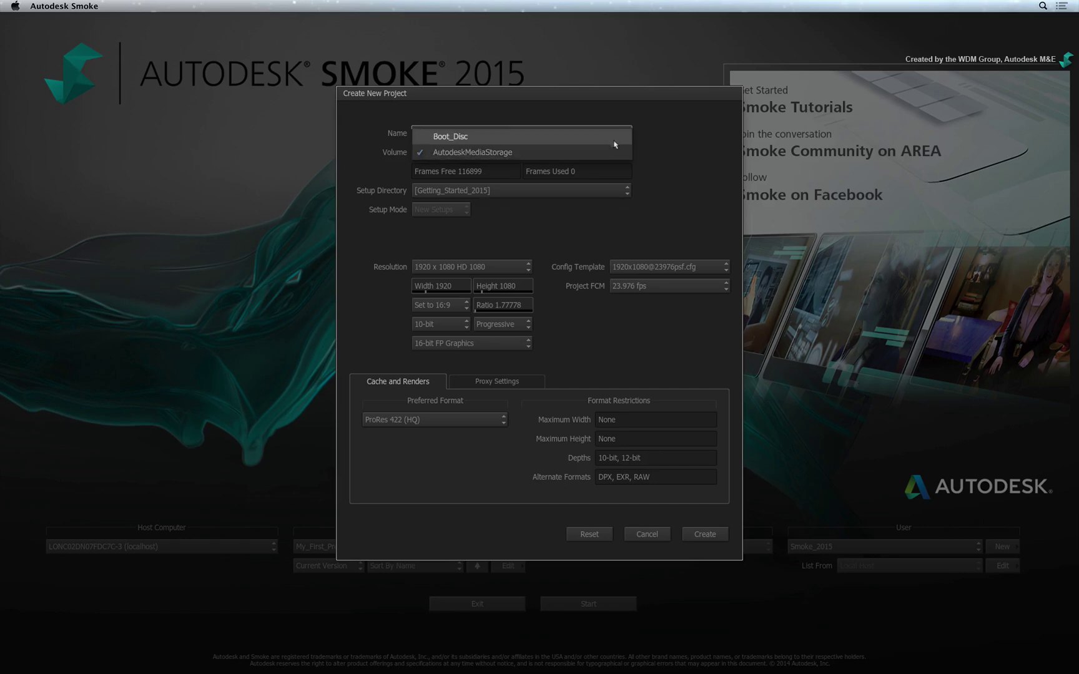
pyautogui.click(615, 152)
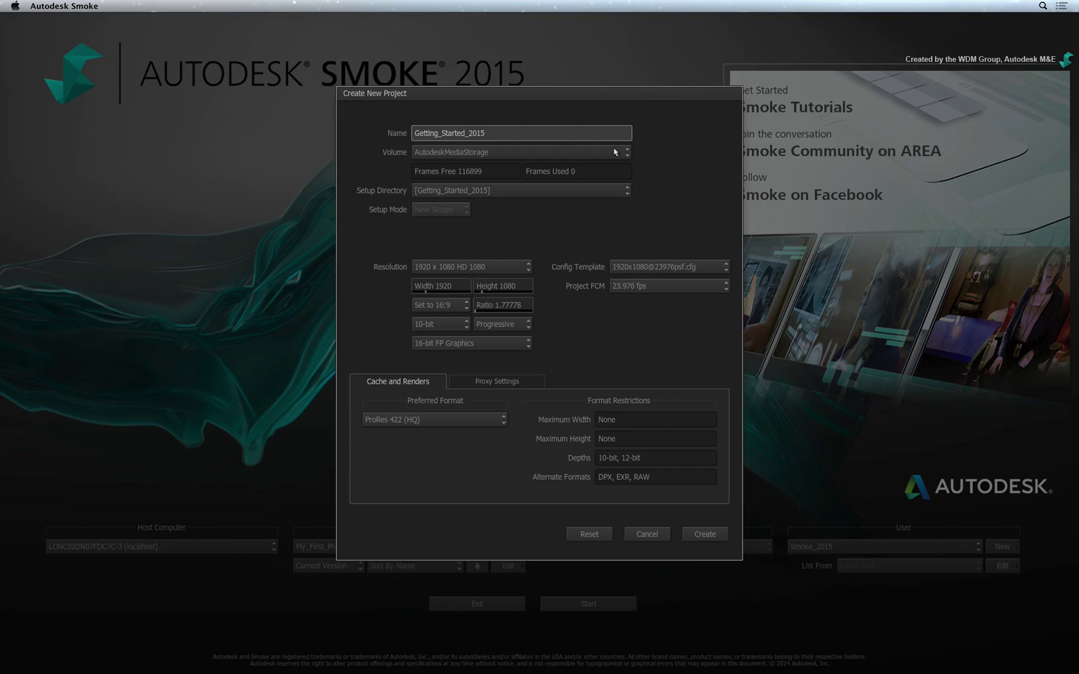
# Keep 1920 x 1080 HD 1080 resolution and Progressive scan, and set bit depth to 10-bit
pyautogui.click(521, 266)
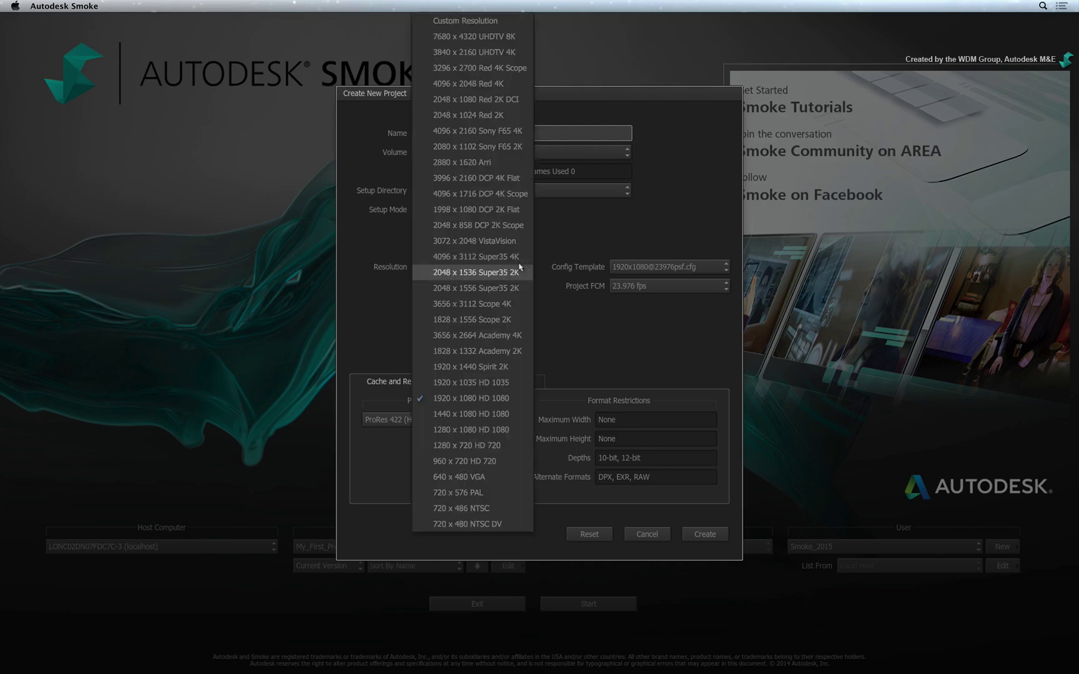
pyautogui.click(519, 398)
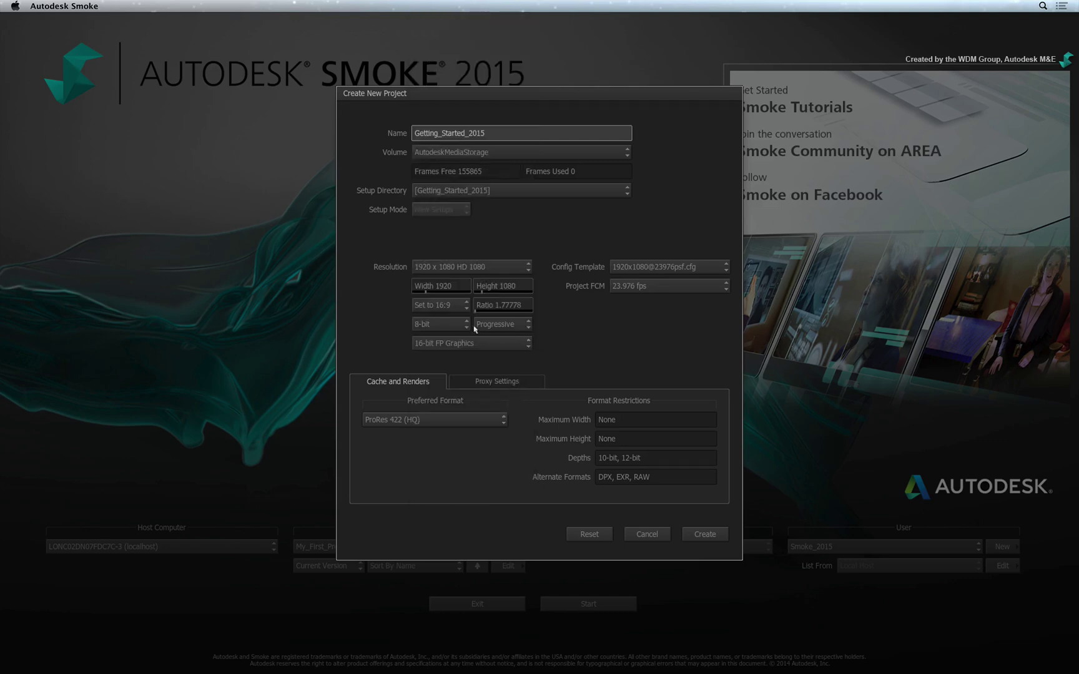
pyautogui.click(444, 324)
pyautogui.click(447, 308)
pyautogui.click(523, 323)
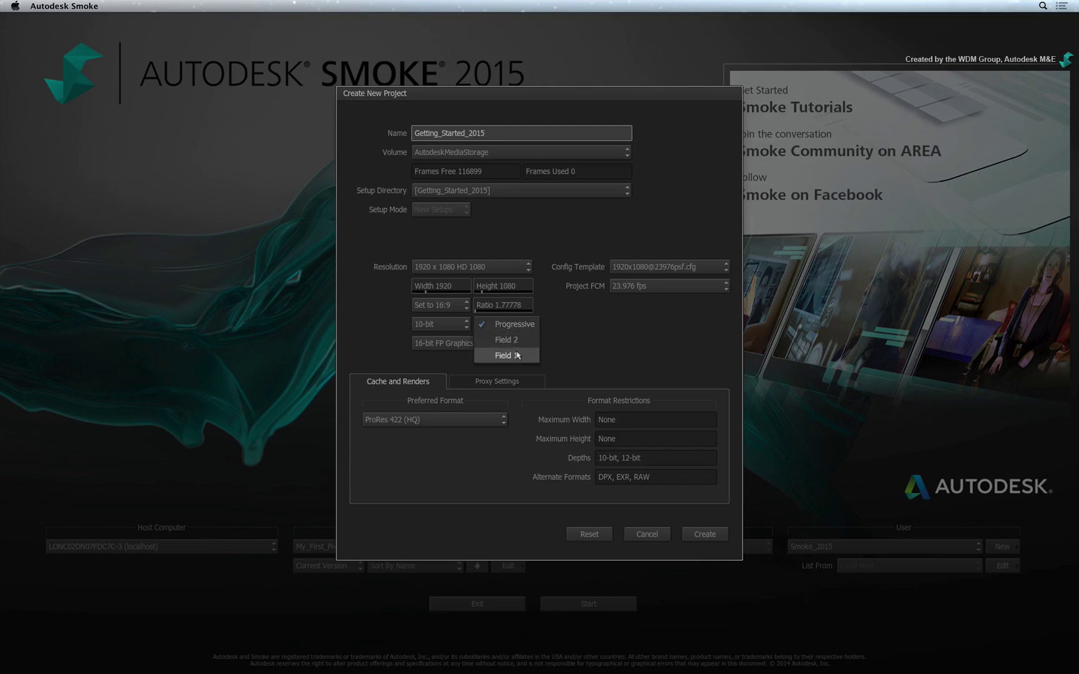
pyautogui.click(522, 325)
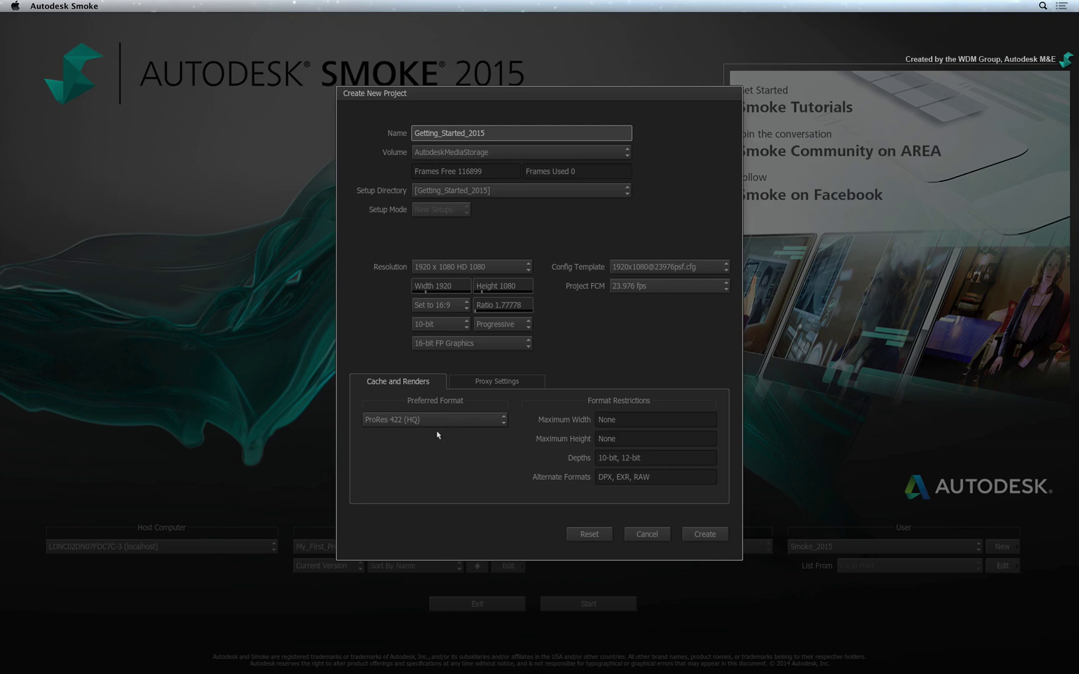
# Confirm ProRes 422 (HQ) as the cache format, then show the Proxy Settings
pyautogui.click(438, 421)
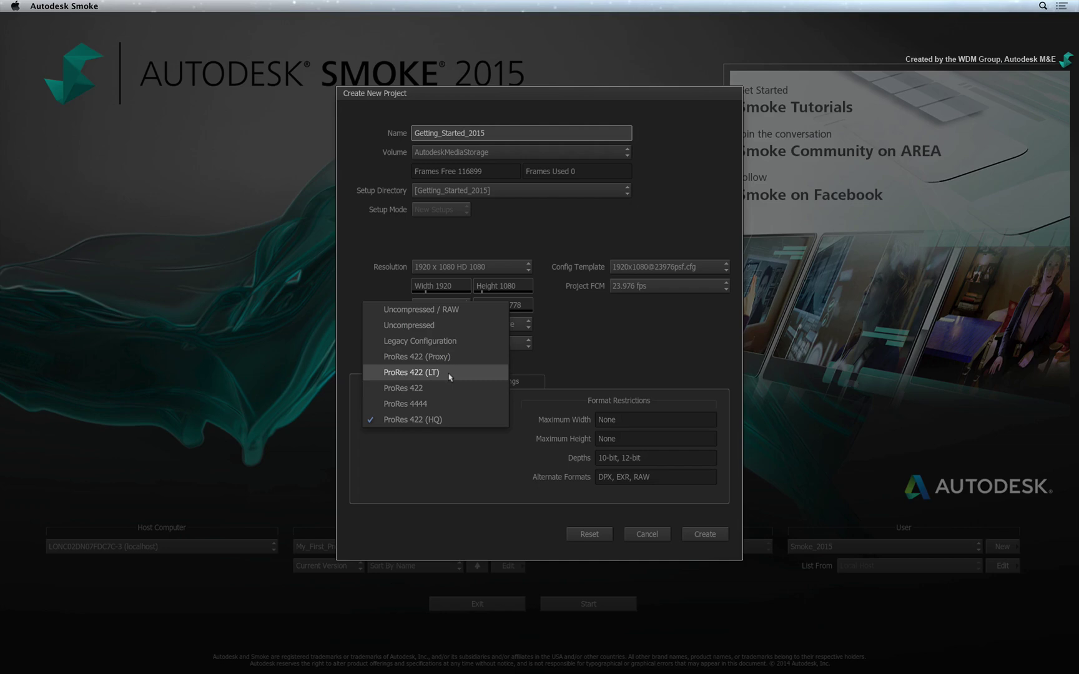
pyautogui.click(462, 419)
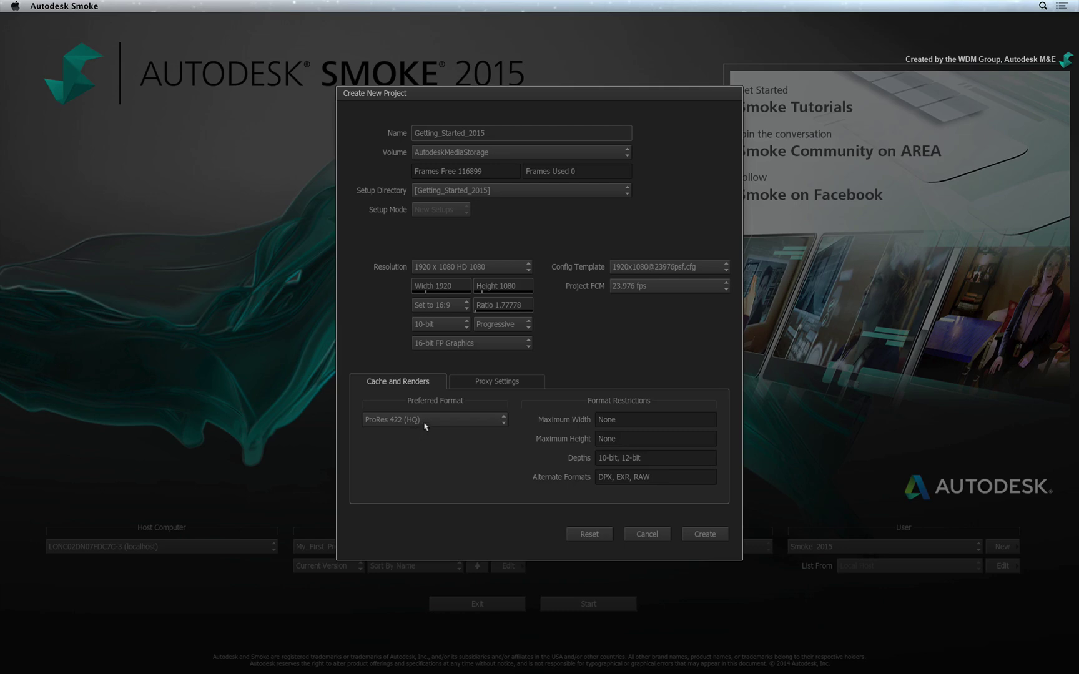
pyautogui.click(466, 380)
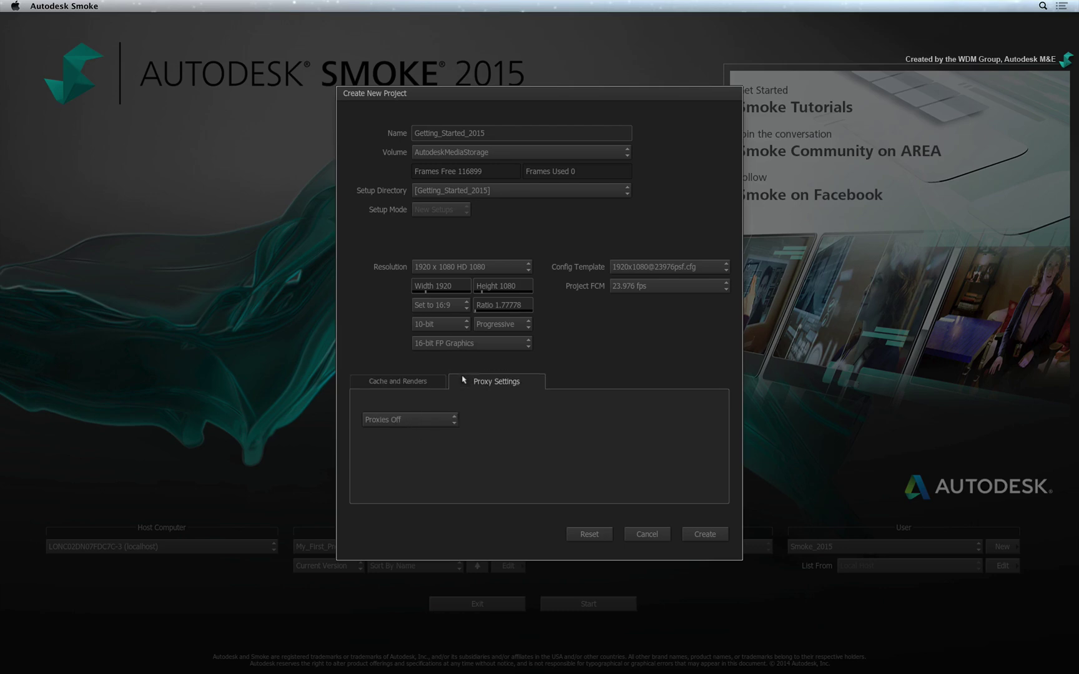
# Briefly turn proxies on, revert to Proxies Off, and create the Getting_Started_2015 project
pyautogui.click(445, 418)
pyautogui.click(445, 405)
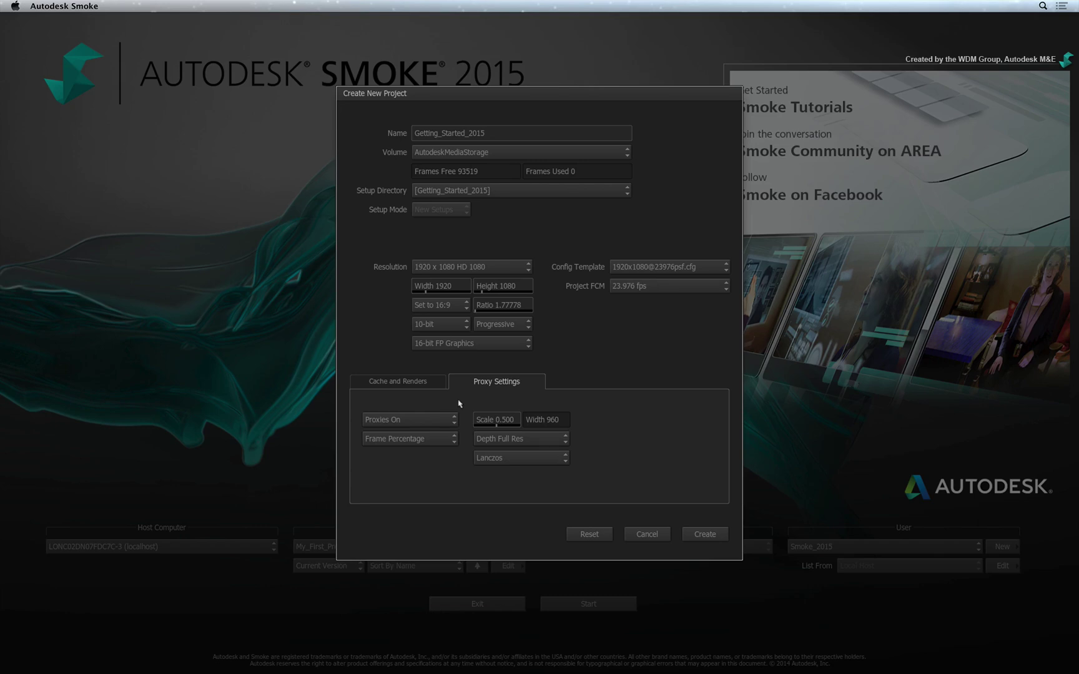
pyautogui.click(444, 419)
pyautogui.click(443, 434)
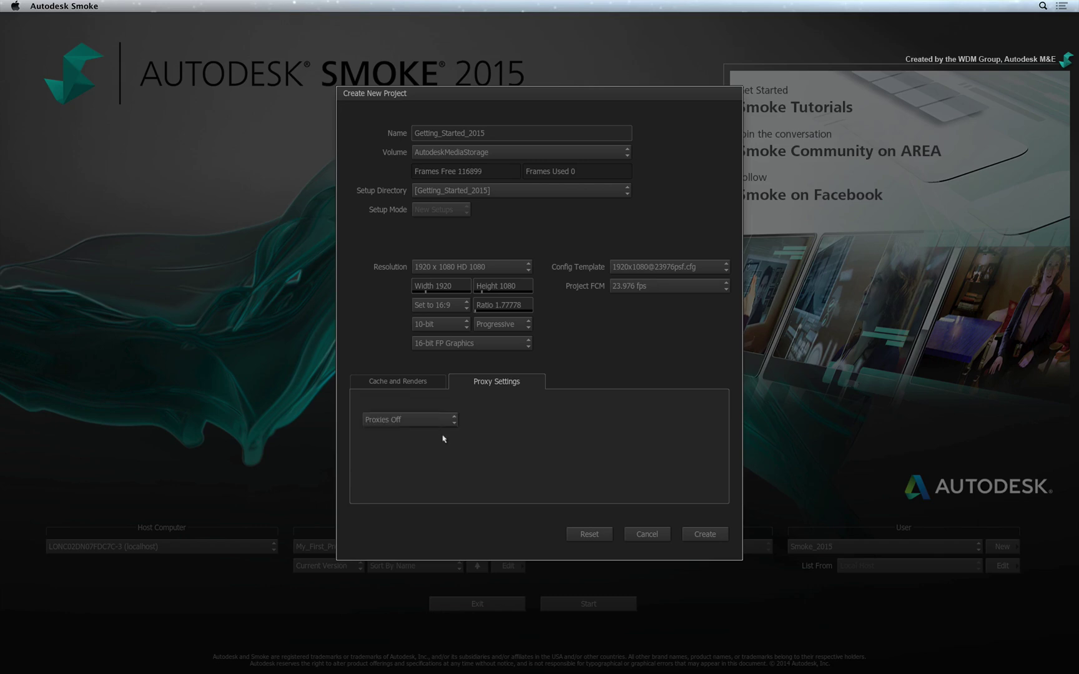
pyautogui.click(424, 384)
pyautogui.click(687, 534)
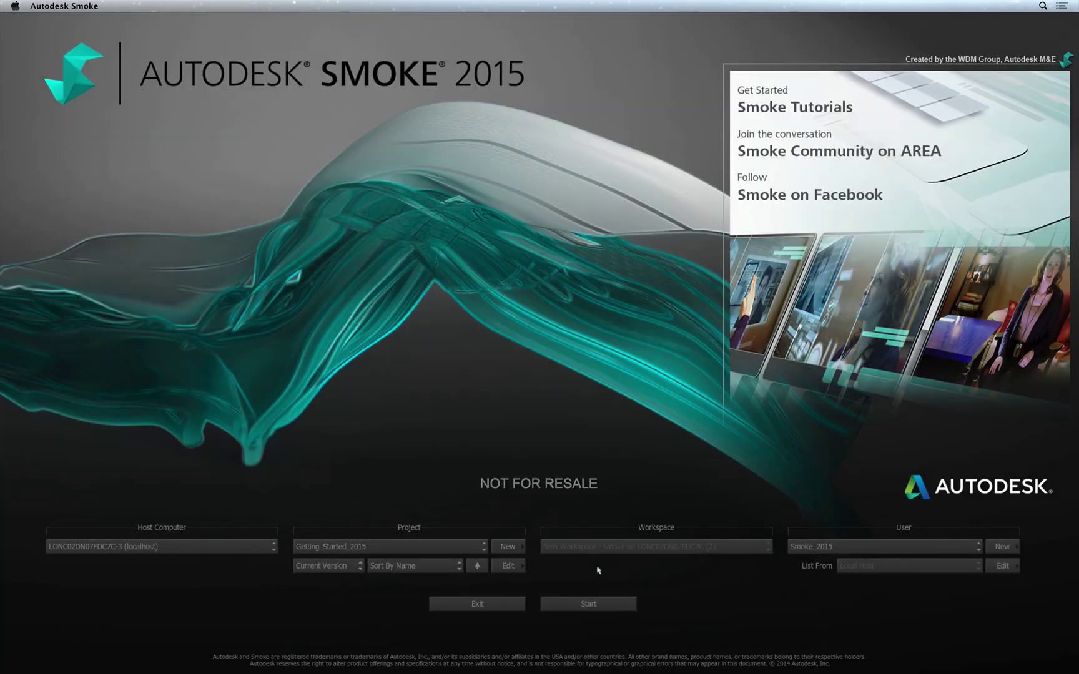
pyautogui.click(484, 549)
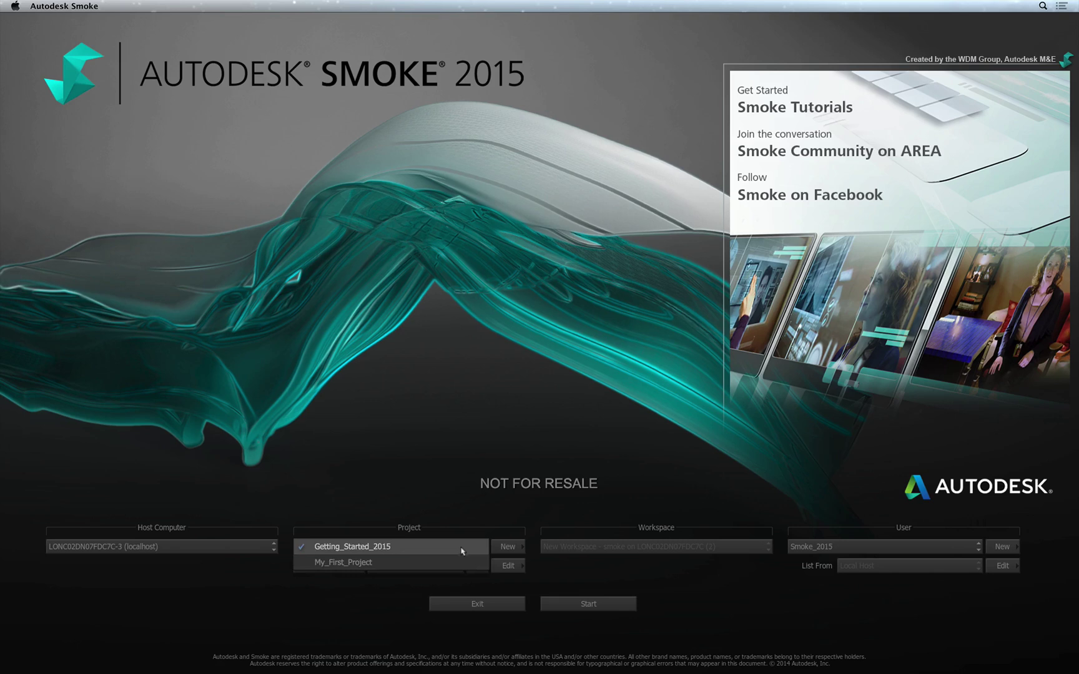
pyautogui.click(461, 547)
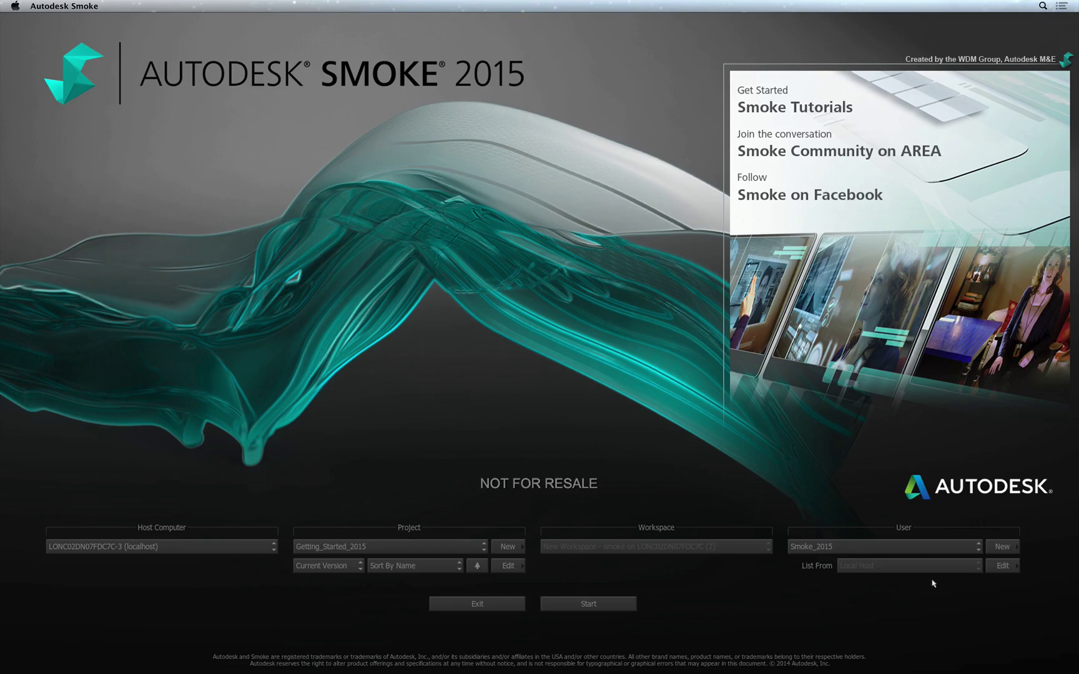
pyautogui.click(1005, 544)
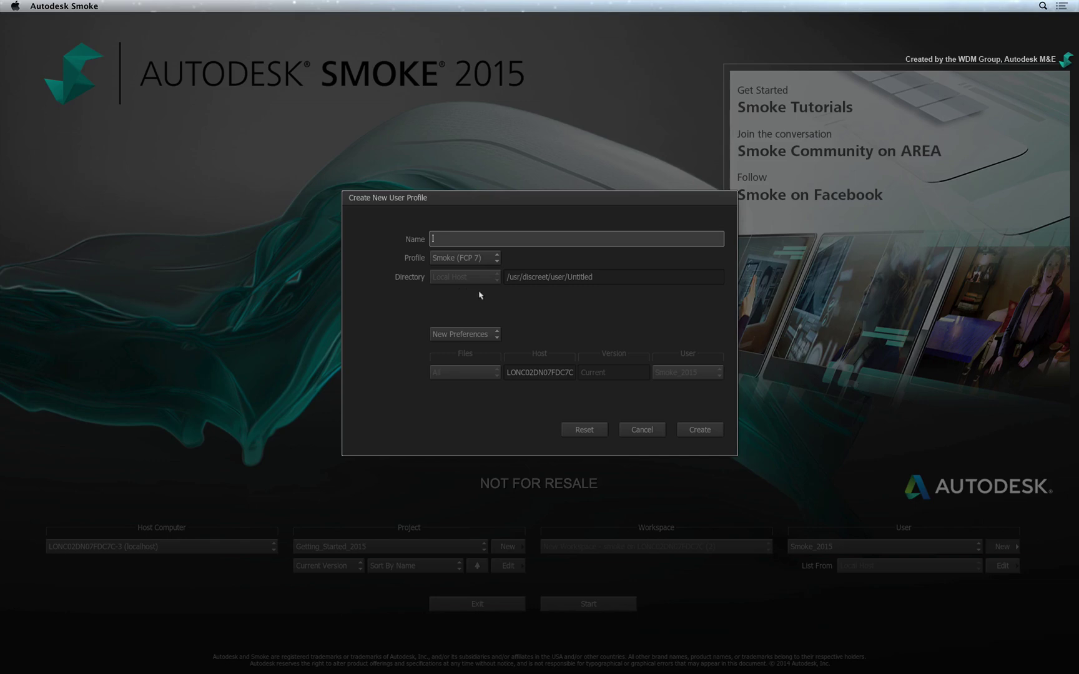
pyautogui.click(487, 257)
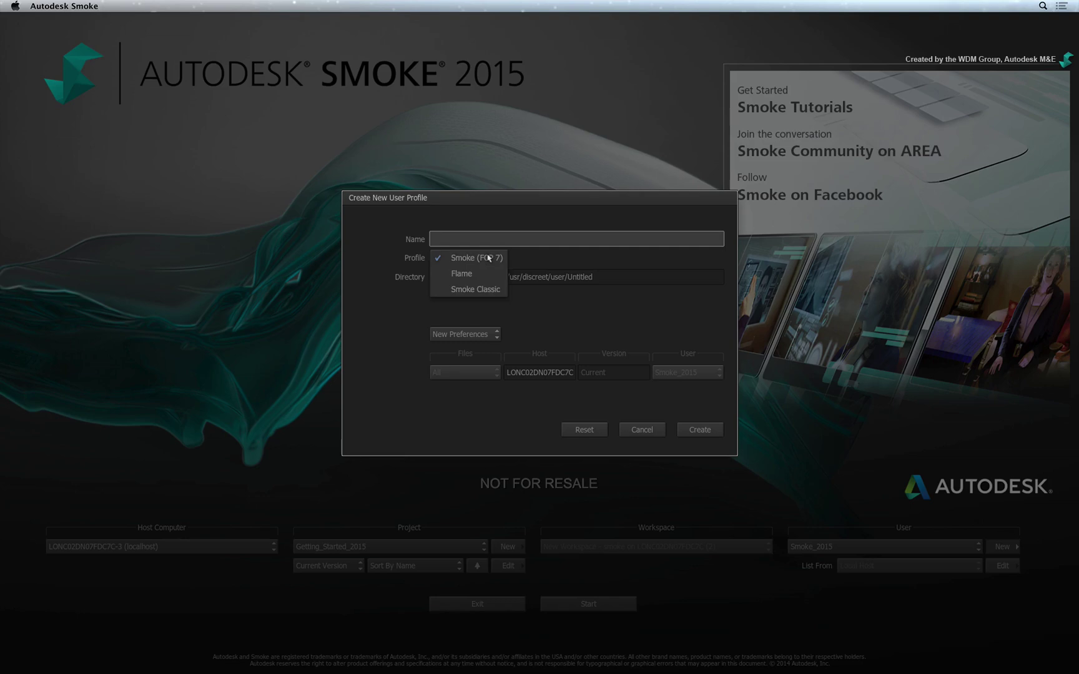
pyautogui.click(490, 257)
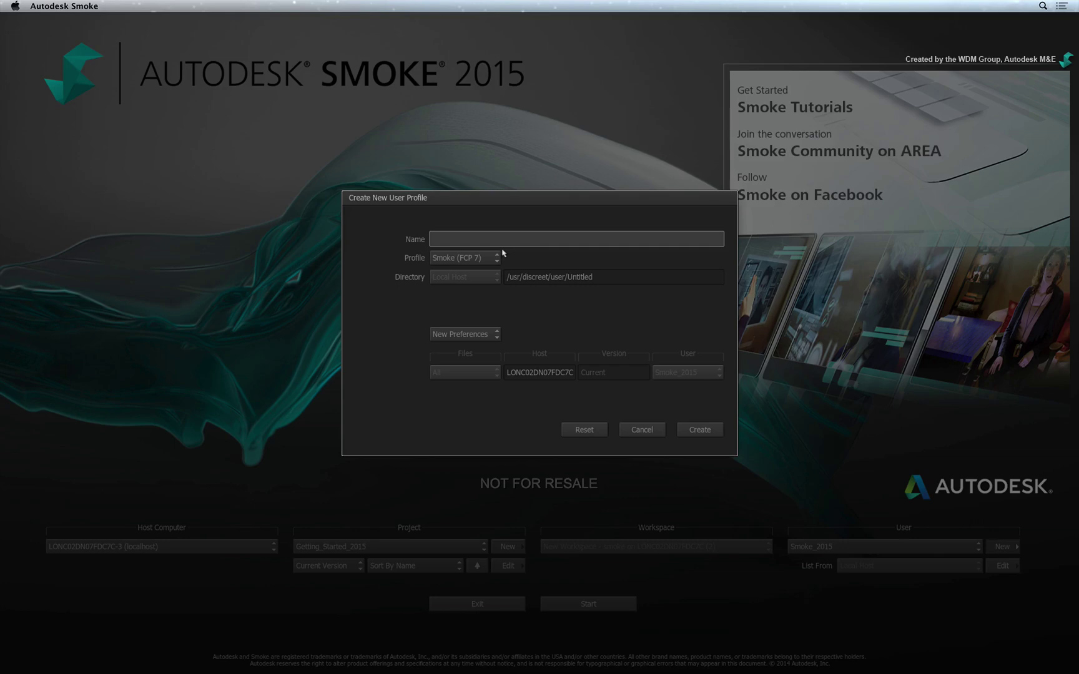
pyautogui.click(641, 429)
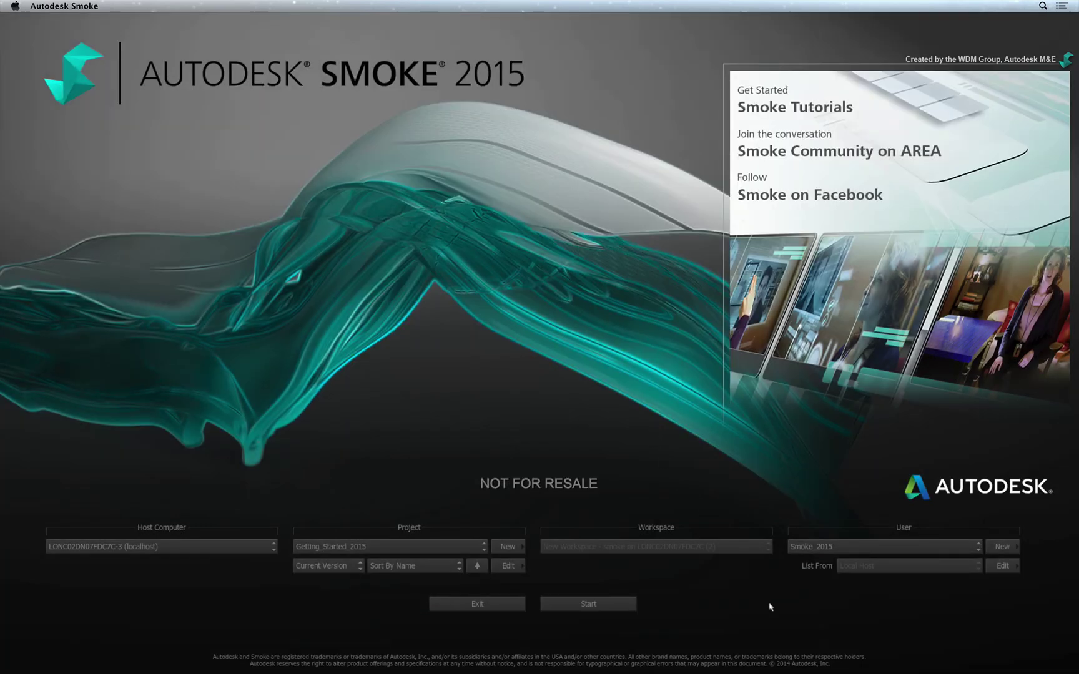
# Start Getting_Started_2015, then review and close File > Project and User Settings
pyautogui.click(595, 603)
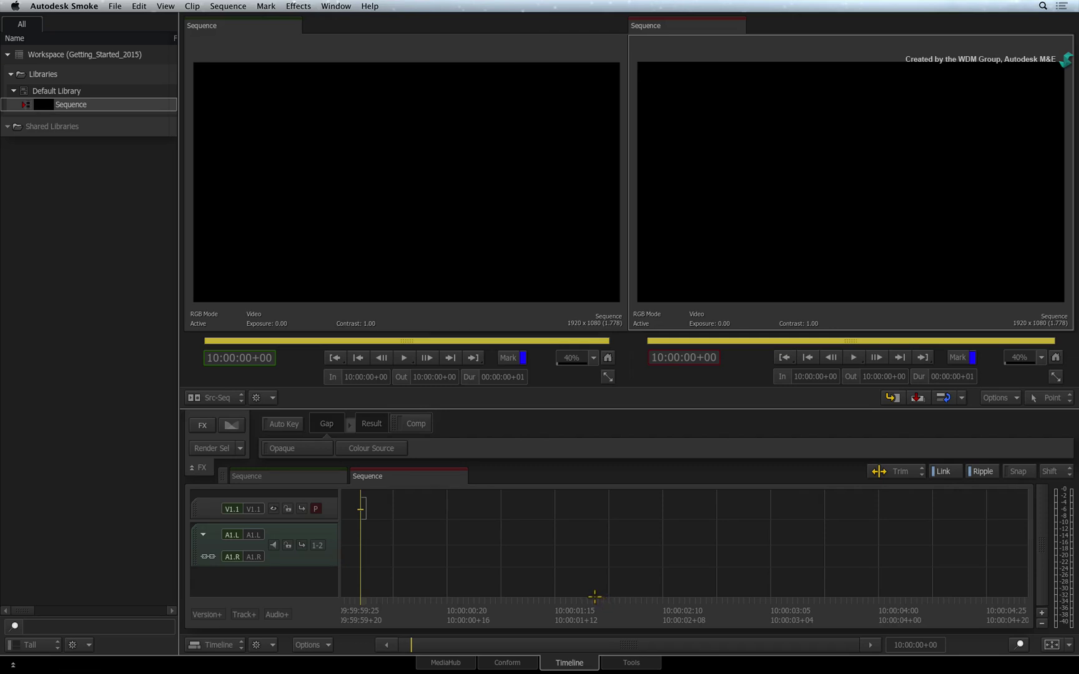
pyautogui.click(117, 6)
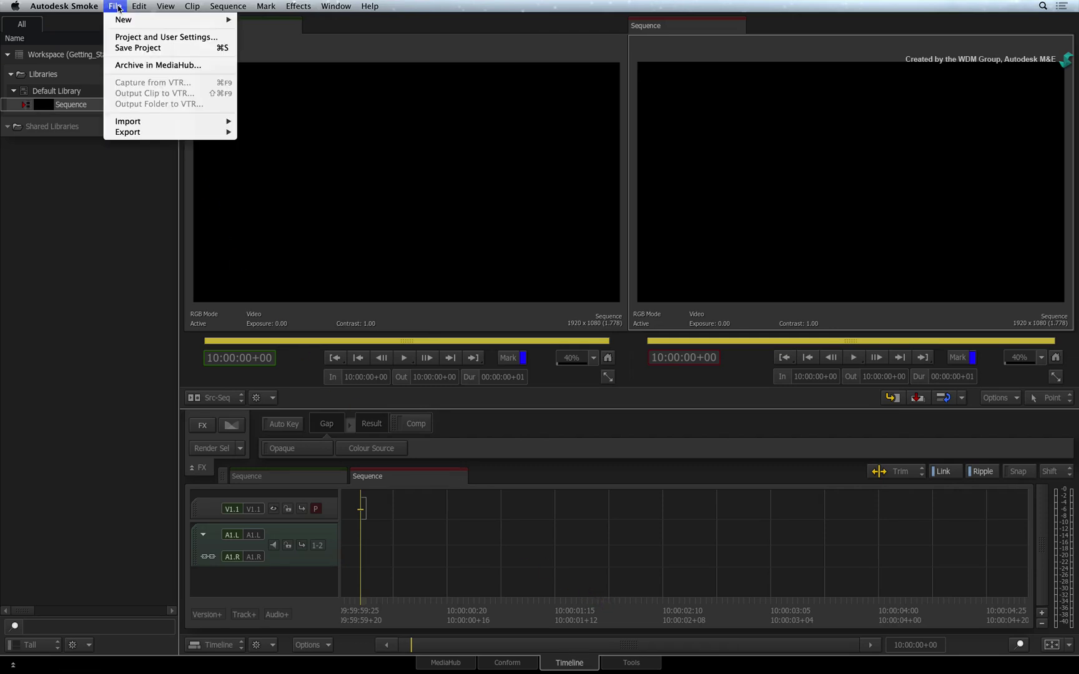
pyautogui.click(110, 39)
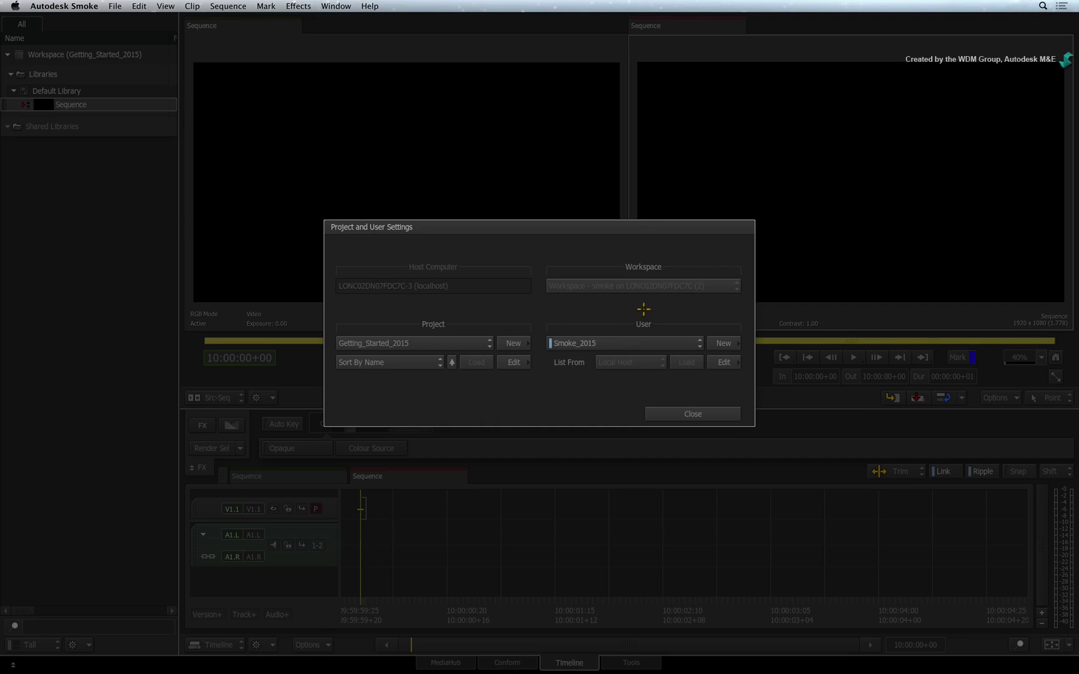
pyautogui.click(693, 414)
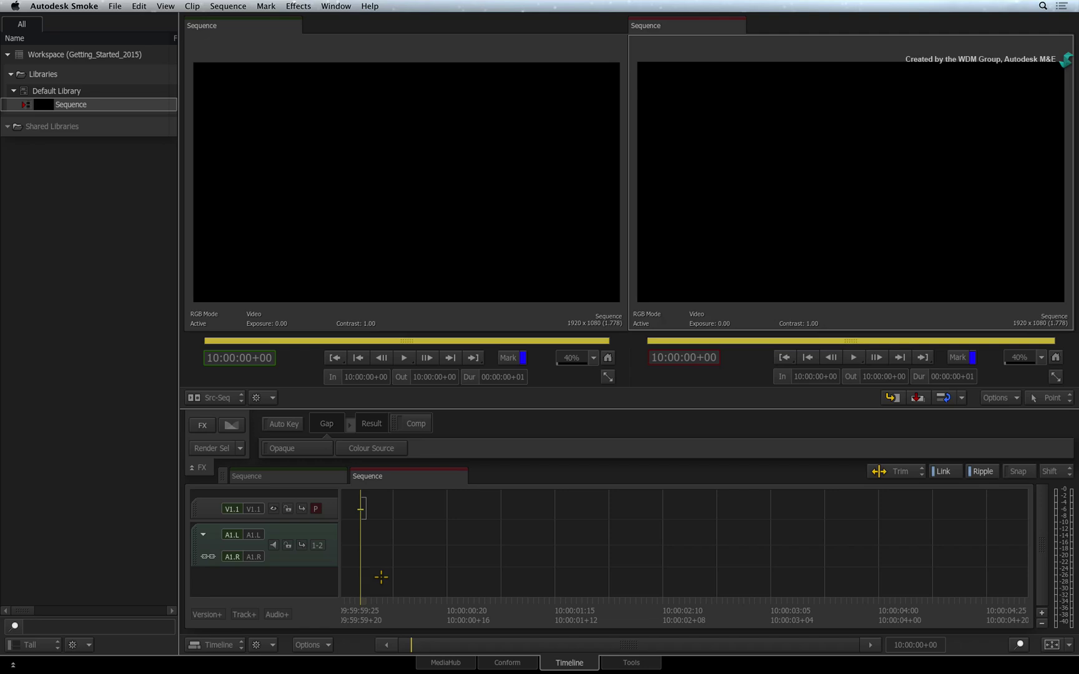